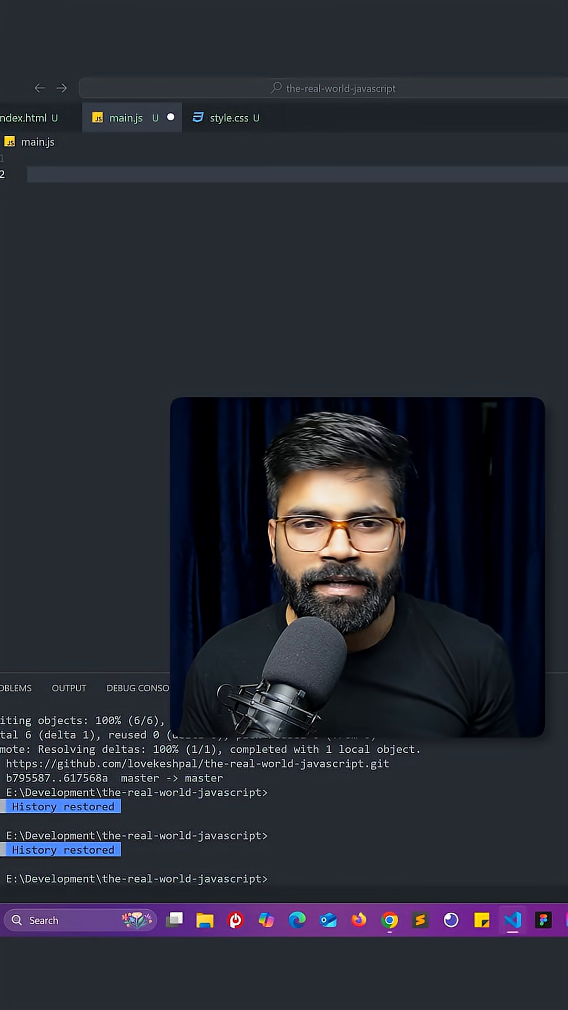
Paste the DOMContentLoaded listener and the getElementById lookups for colorButton and colorBox
{"action": "type", "text": "document.addEventListener(\"DOMContentLoaded\", function () {    });"}
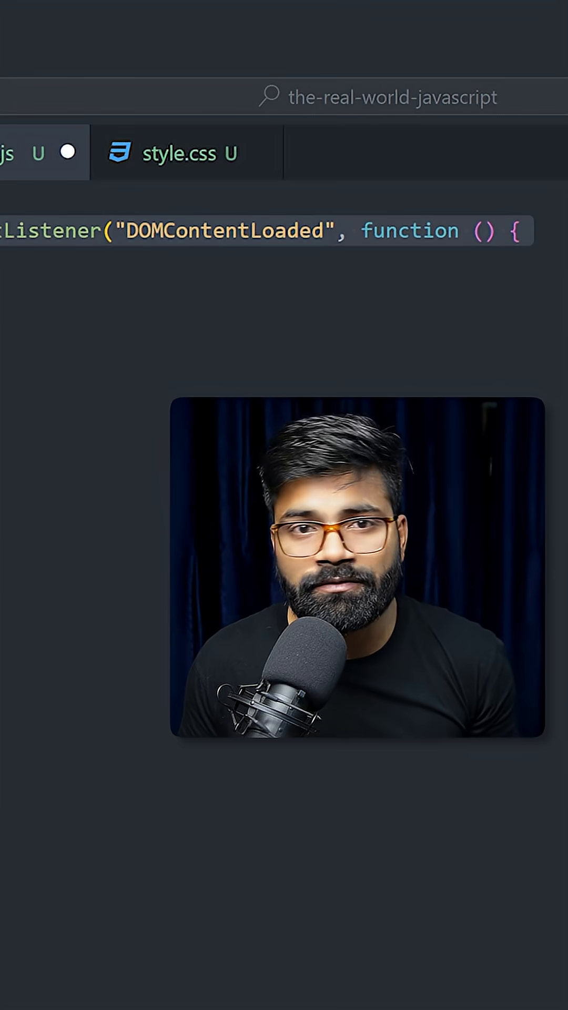
{"action": "type", "text": "const colorButton = document.getElementById(\"colorButton\");   const colorBox = document.getElementById(\"colorBox\");"}
{"action": "left_click", "coordinate": [521, 309]}
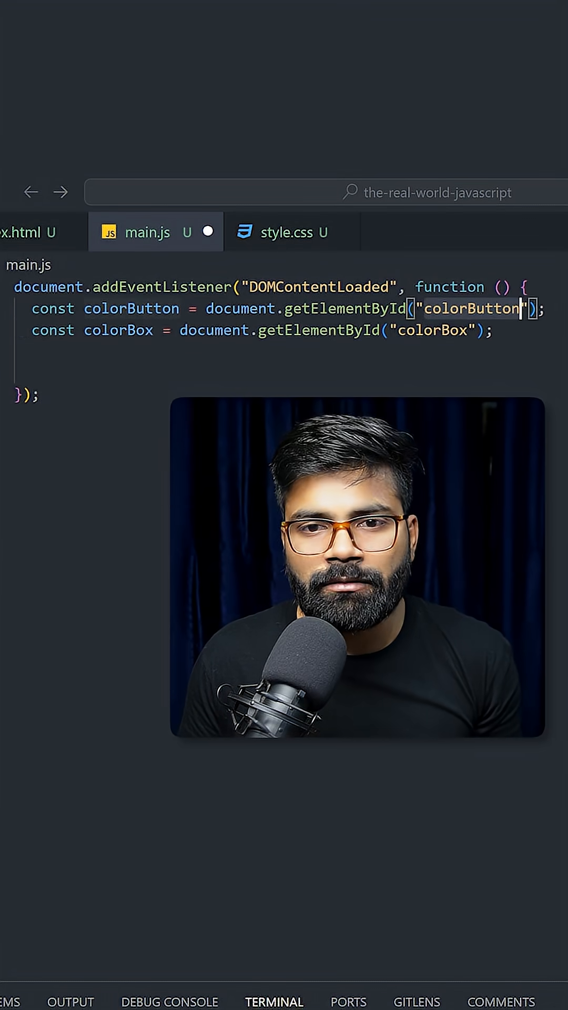
{"action": "left_click", "coordinate": [467, 330]}
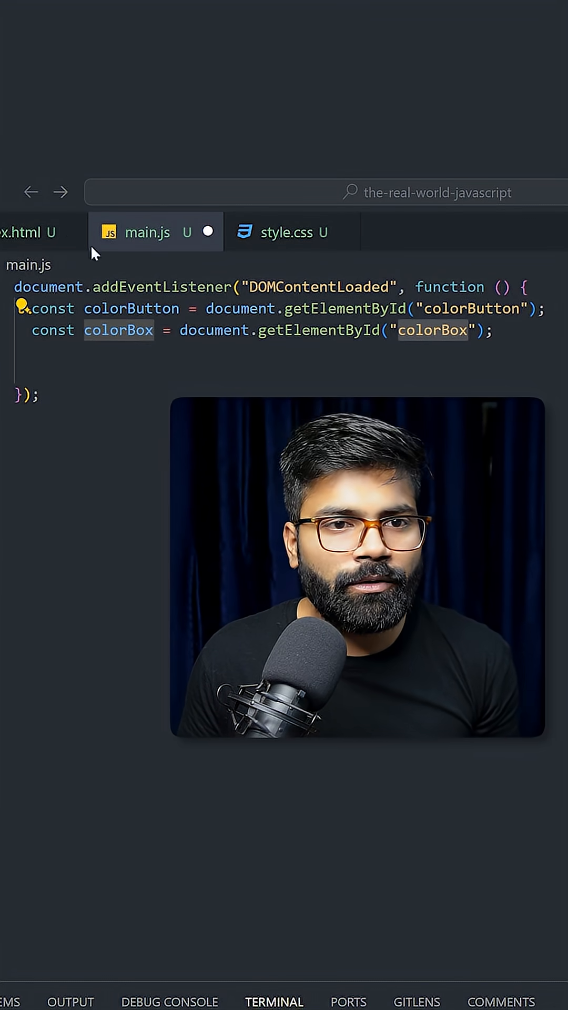
Review the colorButton button line and the colorBox div's border style in index.html
{"action": "left_click", "coordinate": [20, 232]}
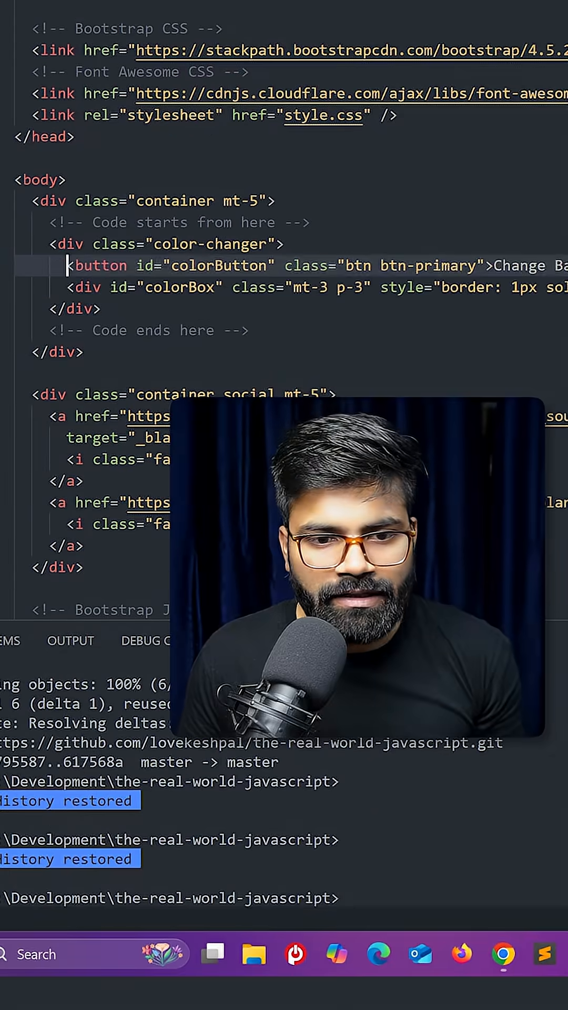
{"action": "left_click_drag", "start_coordinate": [68, 265], "coordinate": [564, 265]}
{"action": "left_click", "coordinate": [269, 265]}
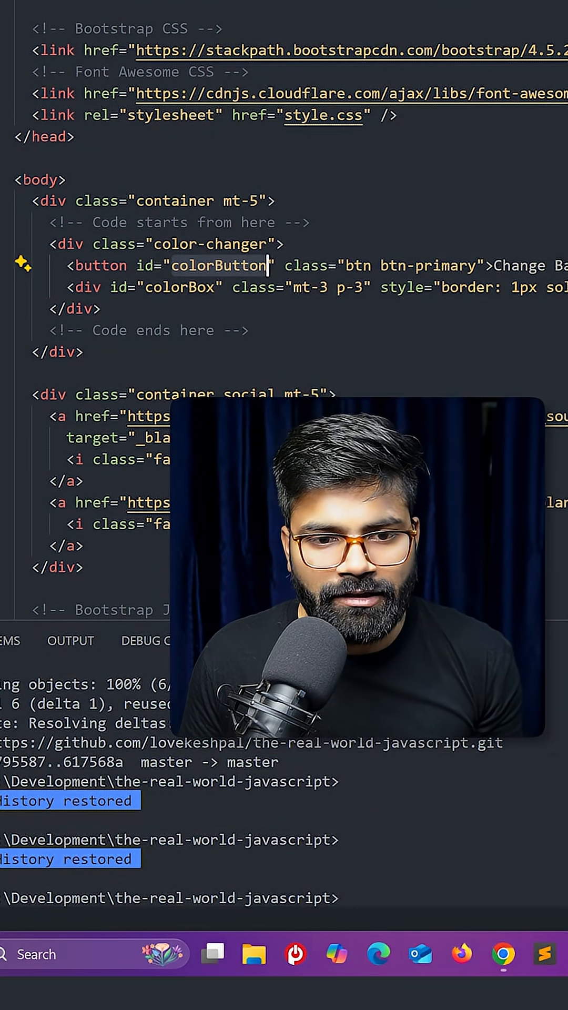
{"action": "left_click", "coordinate": [395, 287]}
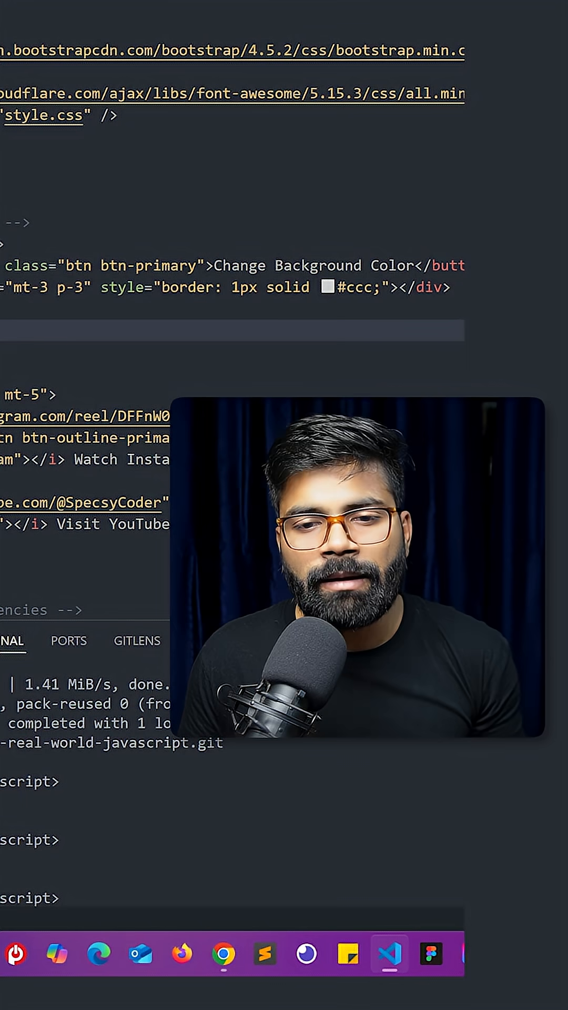
{"action": "left_click_drag", "start_coordinate": [102, 287], "coordinate": [386, 287]}
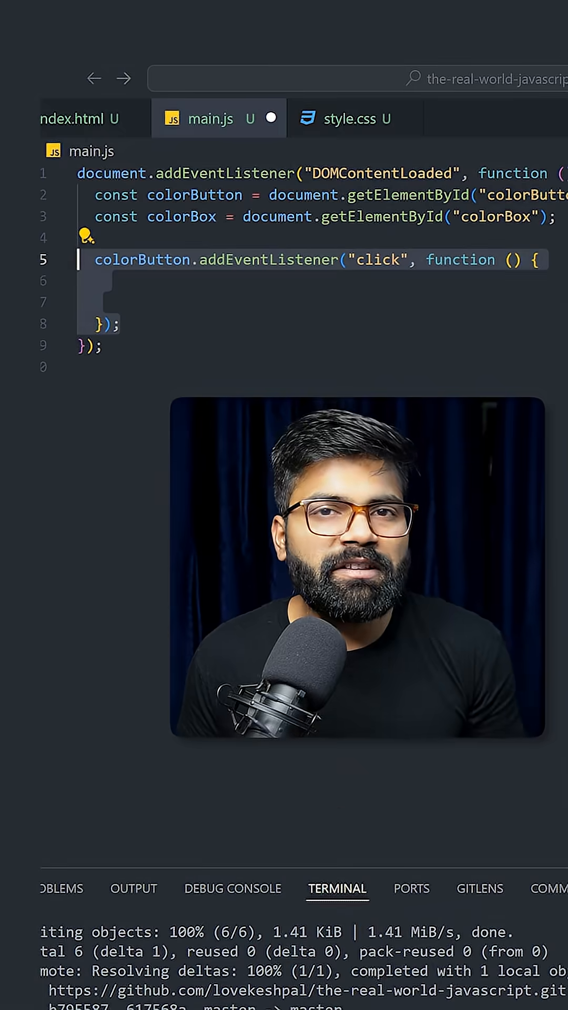
Add the click listener building randomColor via Math.random()*16777215 .toString(16) and assigning colorBox backgroundColor
{"action": "left_click", "coordinate": [121, 324]}
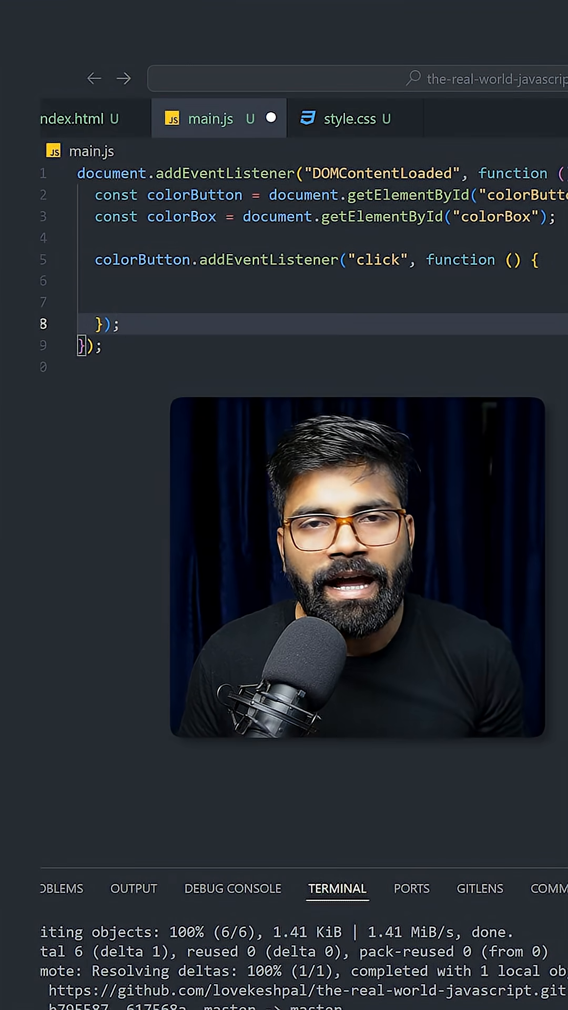
{"action": "type", "text": "const randomColor = ;"}
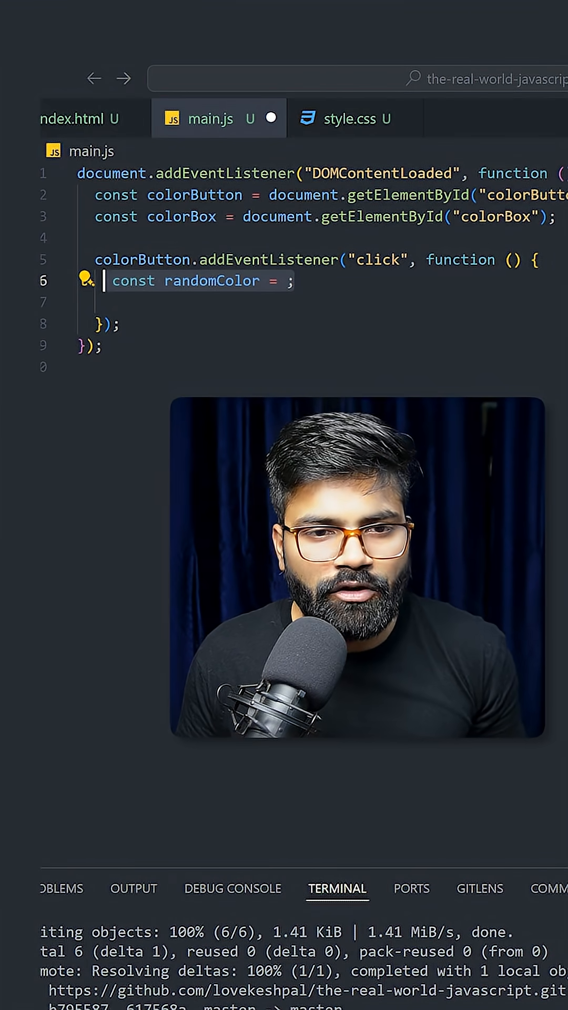
{"action": "type", "text": "\"#\" + "}
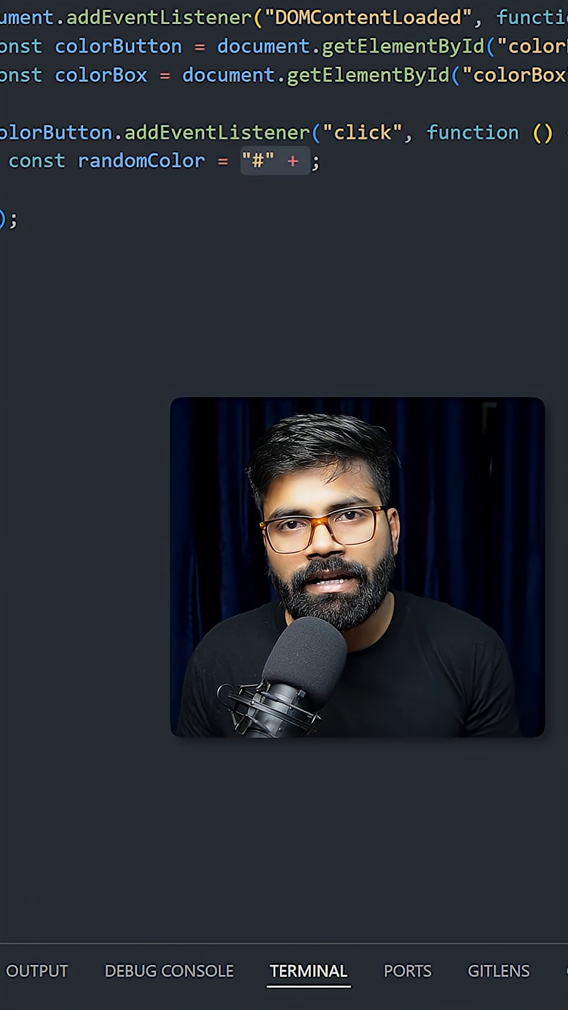
{"action": "type", "text": "Math.floor("}
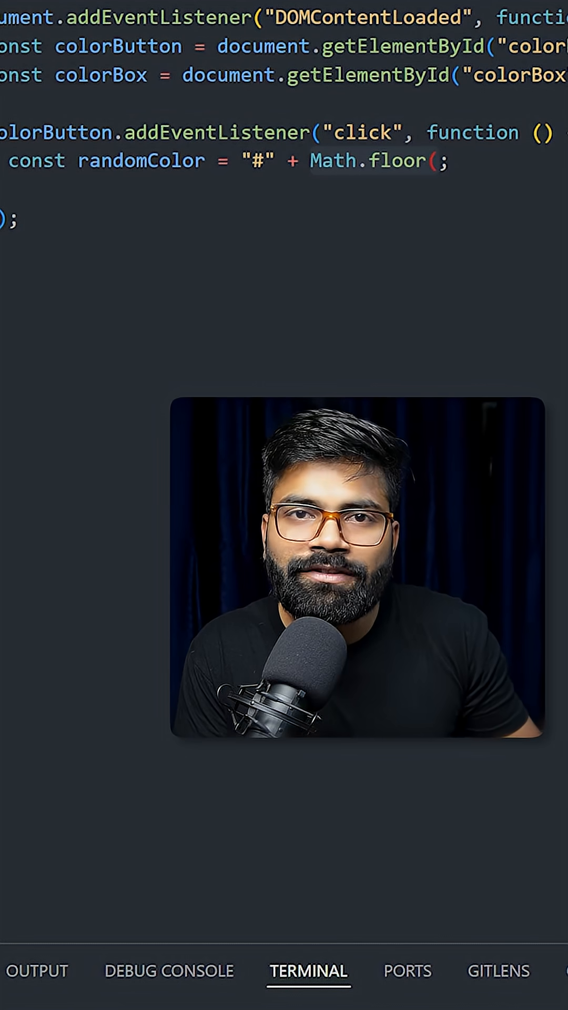
{"action": "type", "text": "Math.random"}
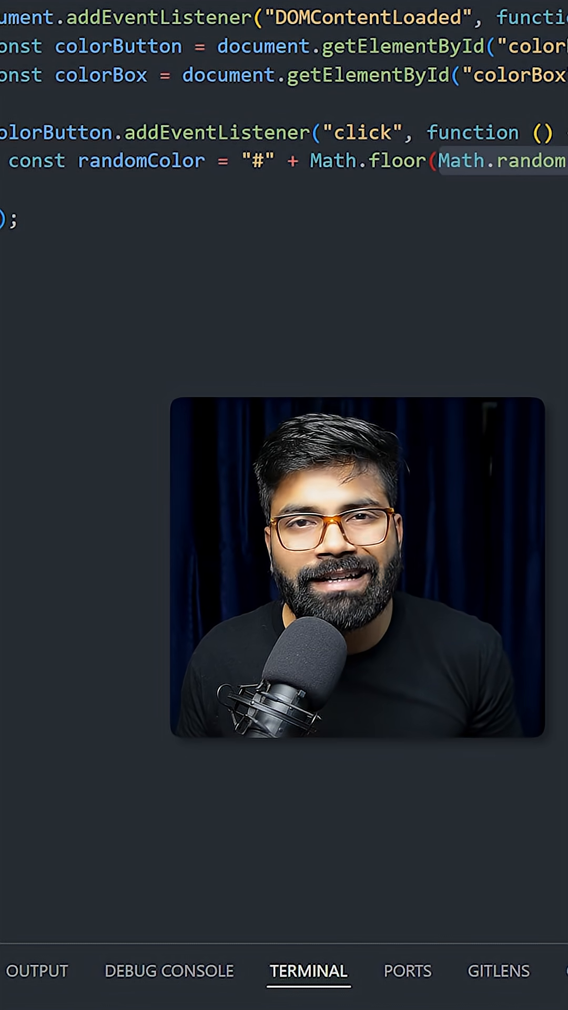
{"action": "type", "text": "()"}
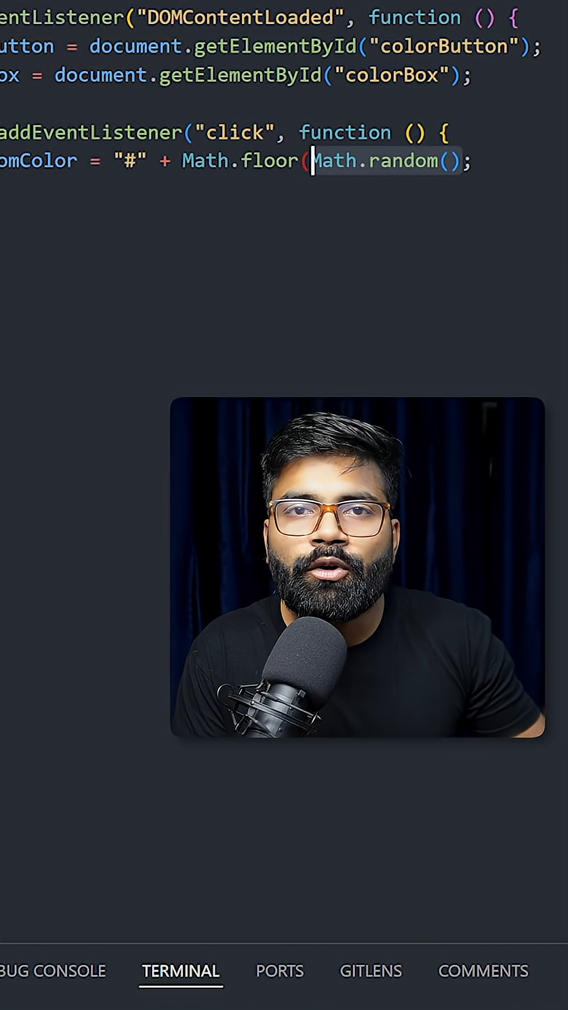
{"action": "type", "text": " * 16777215)"}
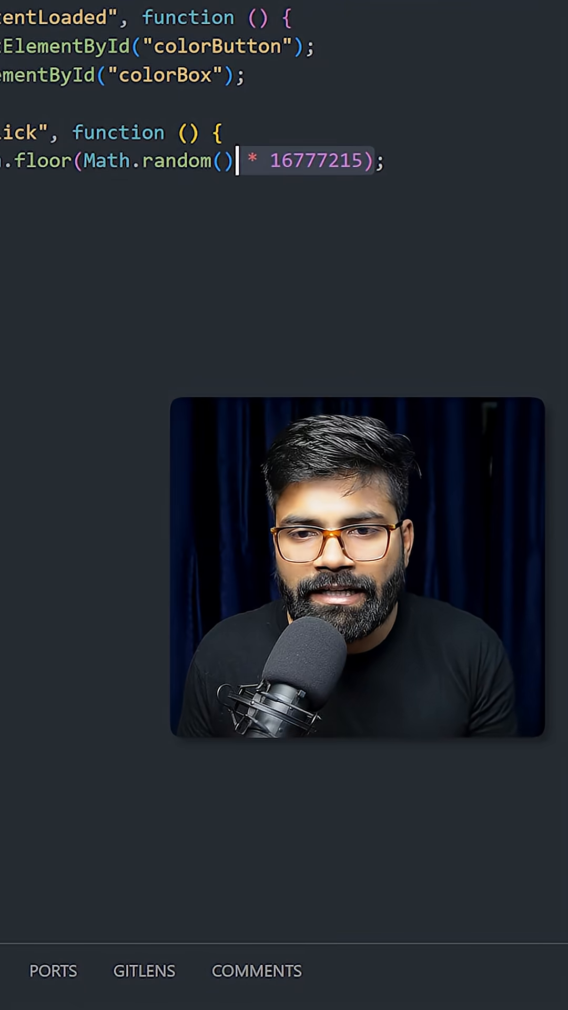
{"action": "key", "text": "ctrl+Right"}
{"action": "key", "text": "ctrl+Right"}
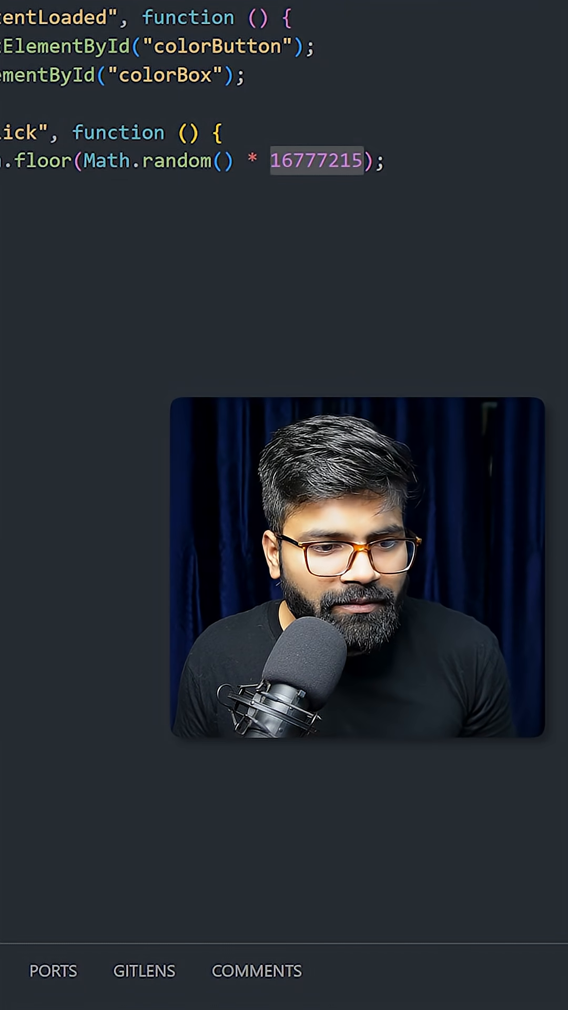
{"action": "type", "text": ".toString(16)"}
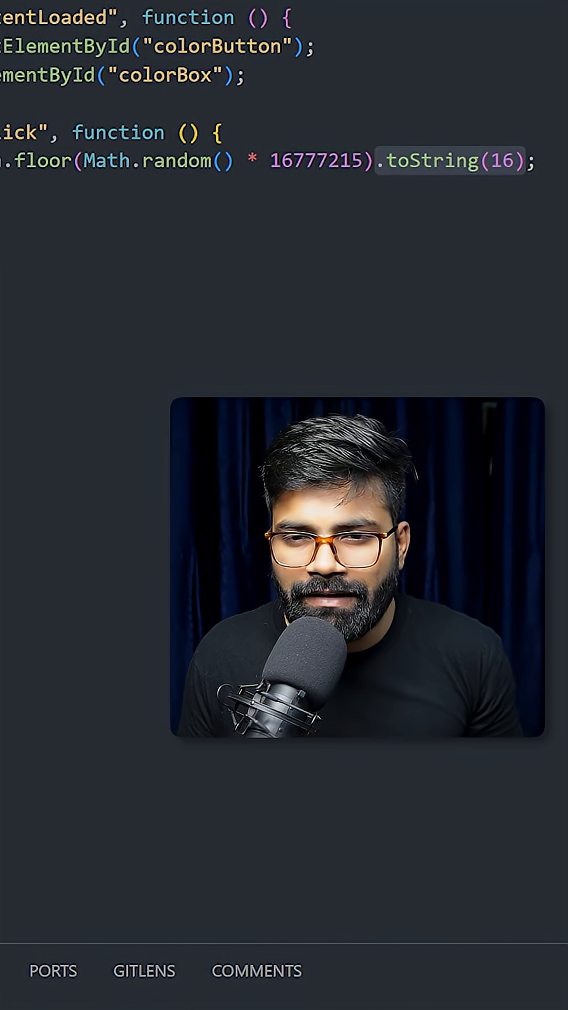
{"action": "key", "text": "Down"}
{"action": "key", "text": "Up"}
{"action": "key", "text": "End"}
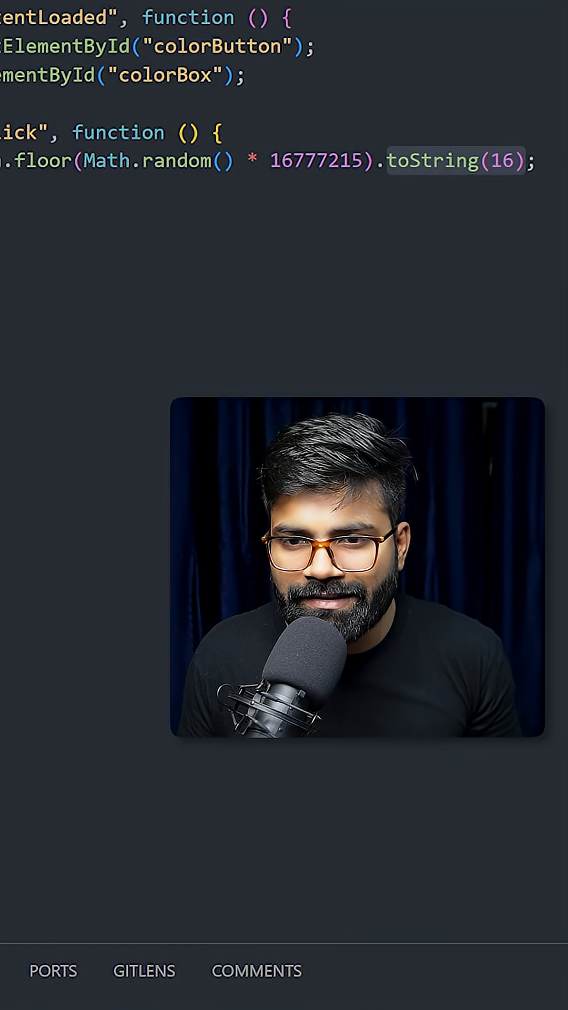
{"action": "double_click", "coordinate": [502, 161]}
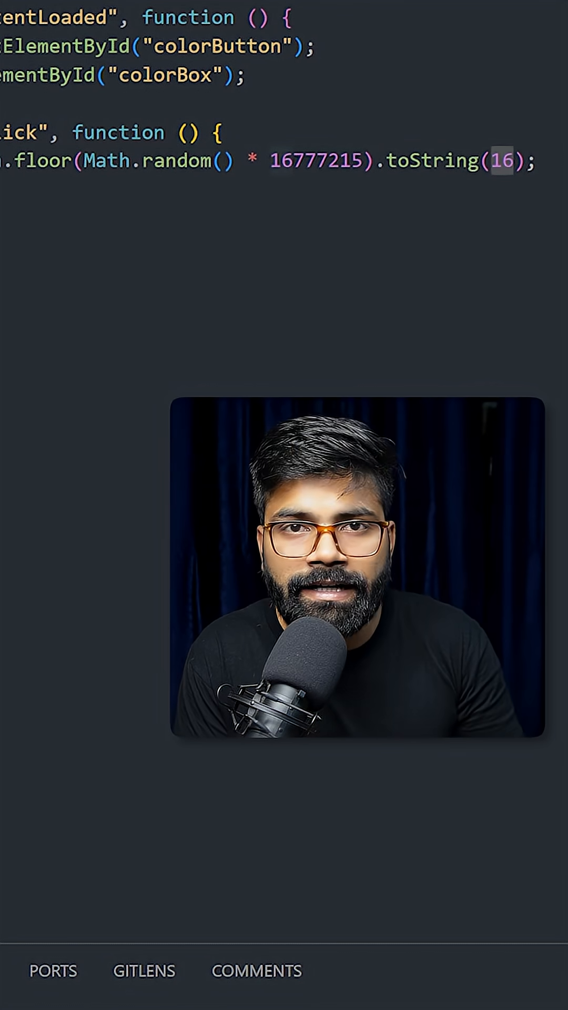
{"action": "key", "text": "Down"}
{"action": "key", "text": "Home"}
{"action": "key", "text": "shift+End"}
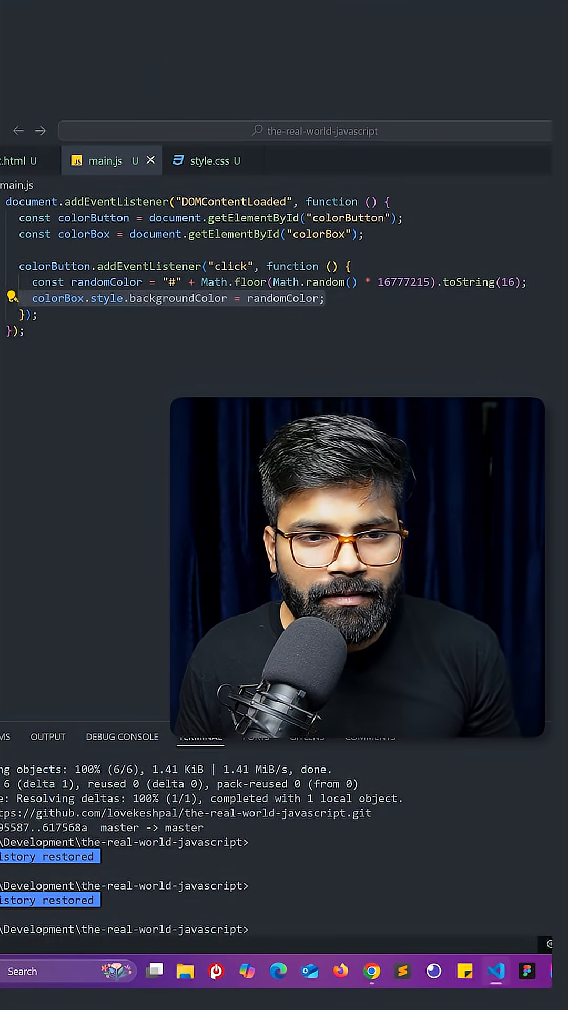
{"action": "double_click", "coordinate": [177, 298]}
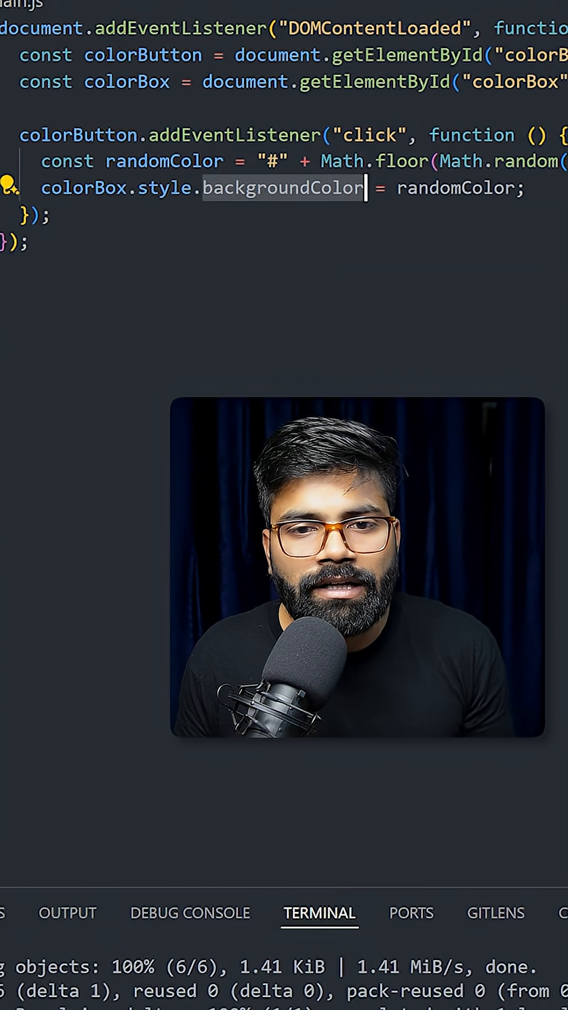
{"action": "key", "text": "shift+Up"}
{"action": "key", "text": "shift+Up"}
{"action": "key", "text": "shift+Up"}
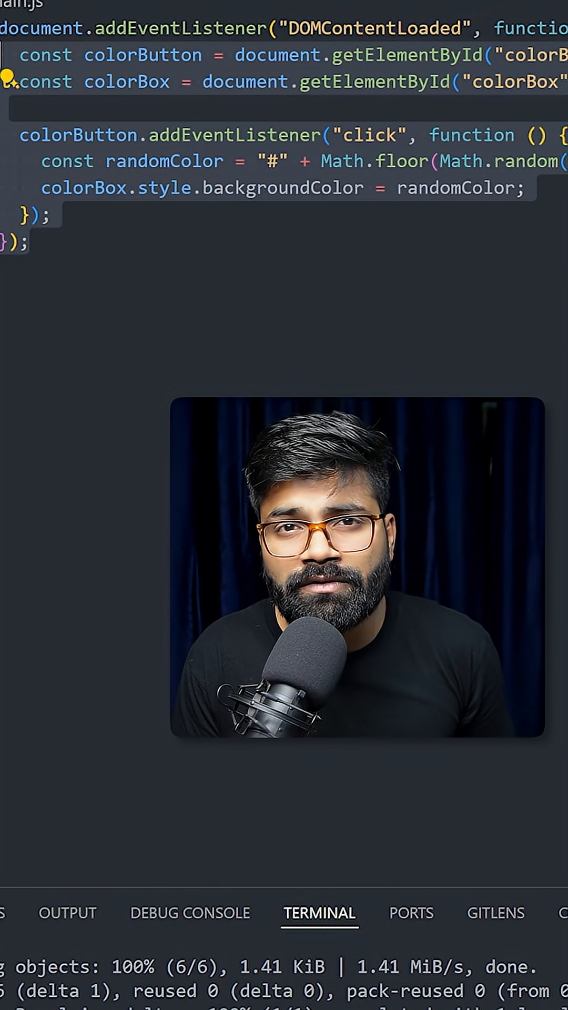
{"action": "left_click", "coordinate": [48, 242]}
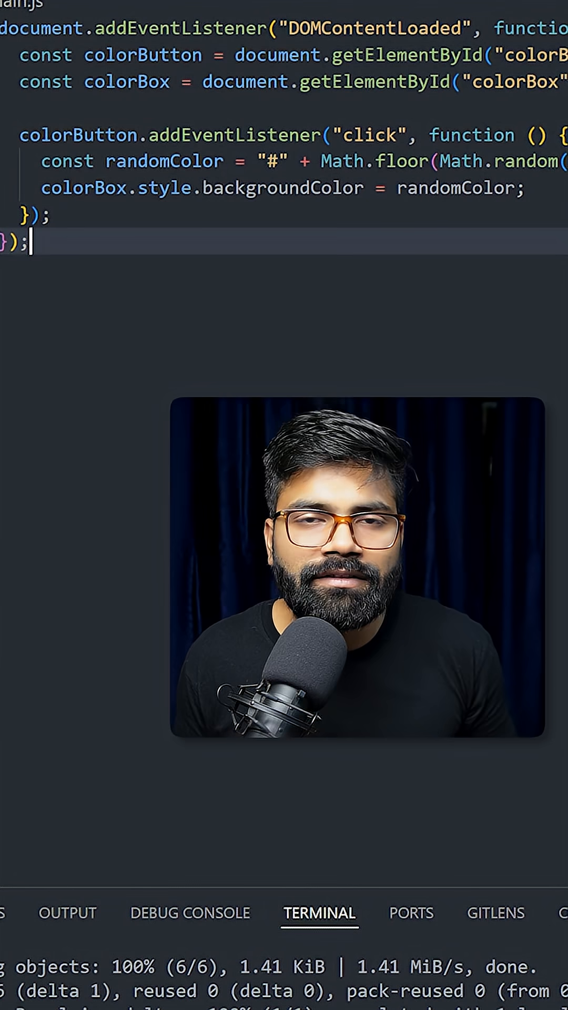